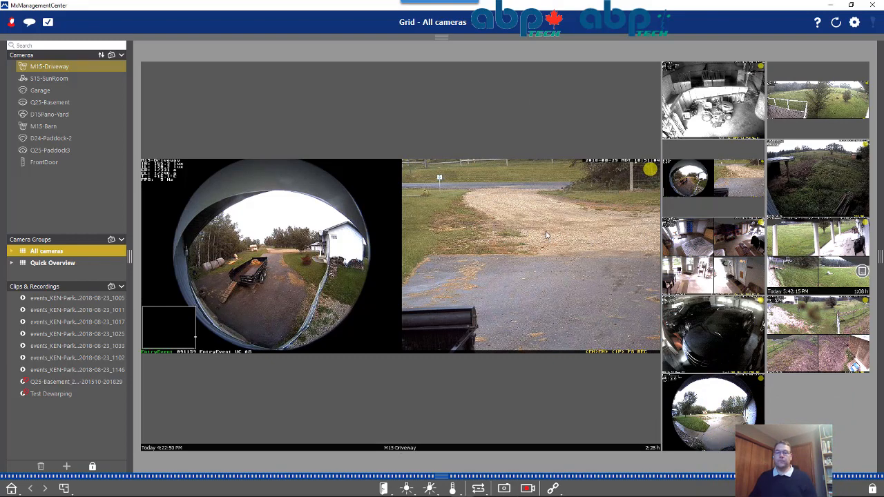
- Show the Q25-Basement camera in the main view and open its 1:28:33 PM recorded event for playback
left_click_drag(819, 255, 475, 225)
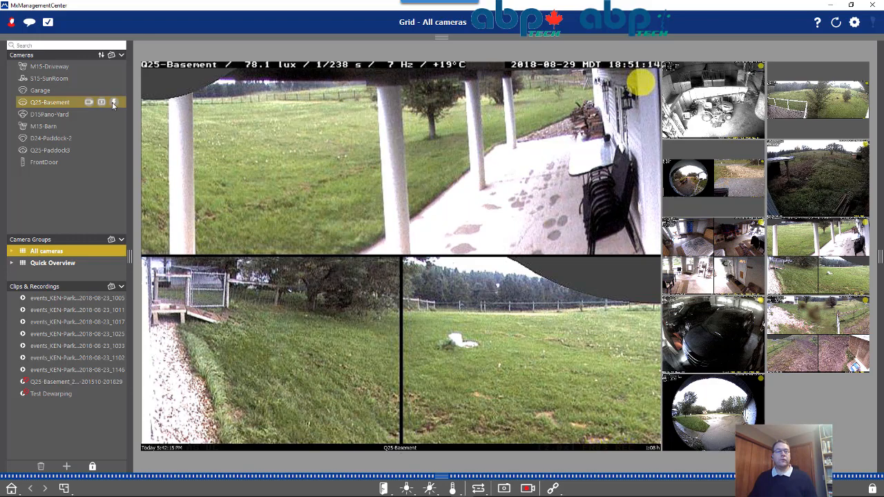
left_click(114, 102)
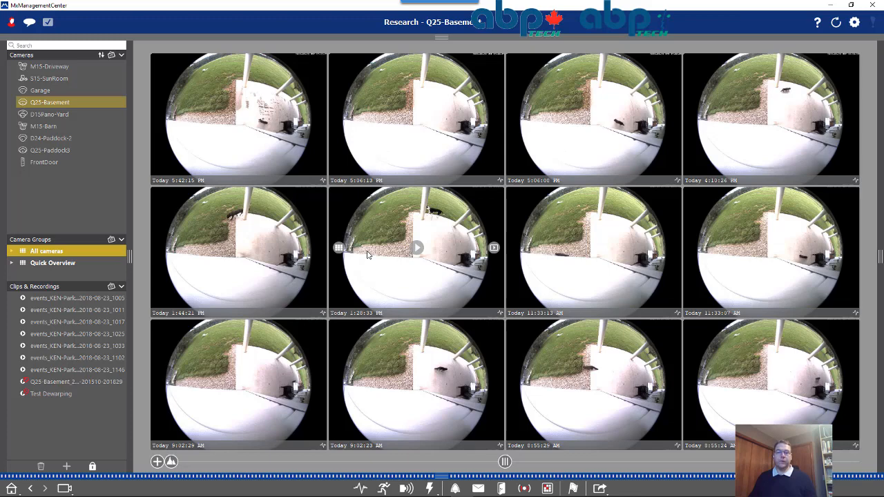
left_click(494, 248)
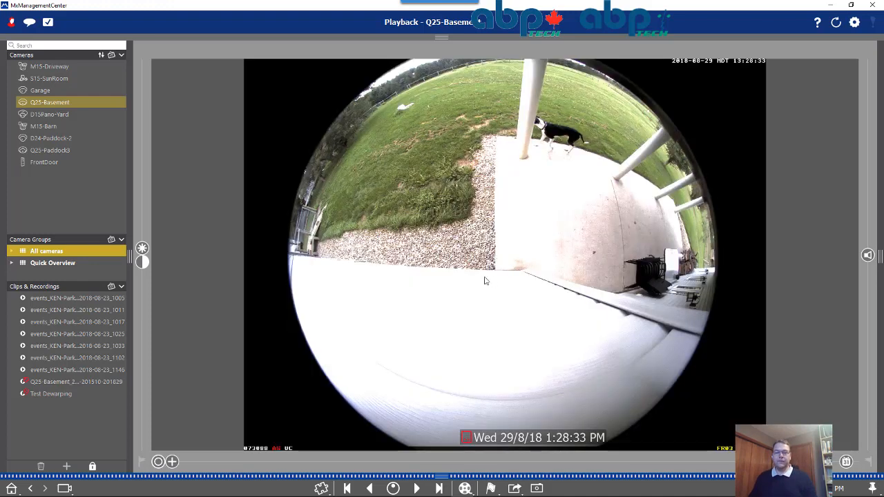
- Preview the dog event, return to 1:28:33 PM and mark that moment as the export start
left_click(417, 489)
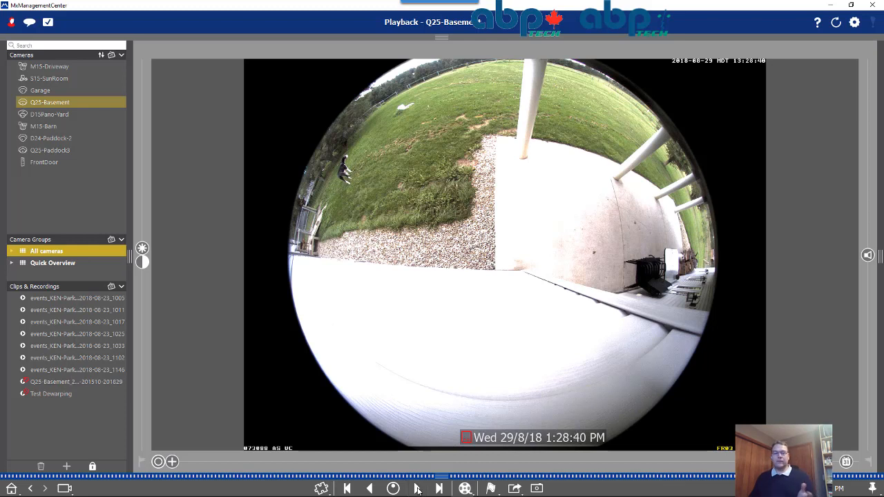
left_click(371, 488)
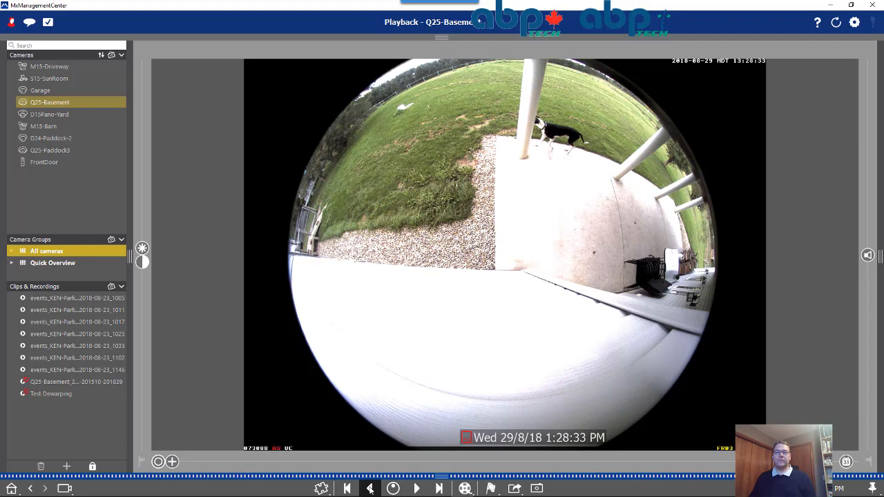
left_click(370, 489)
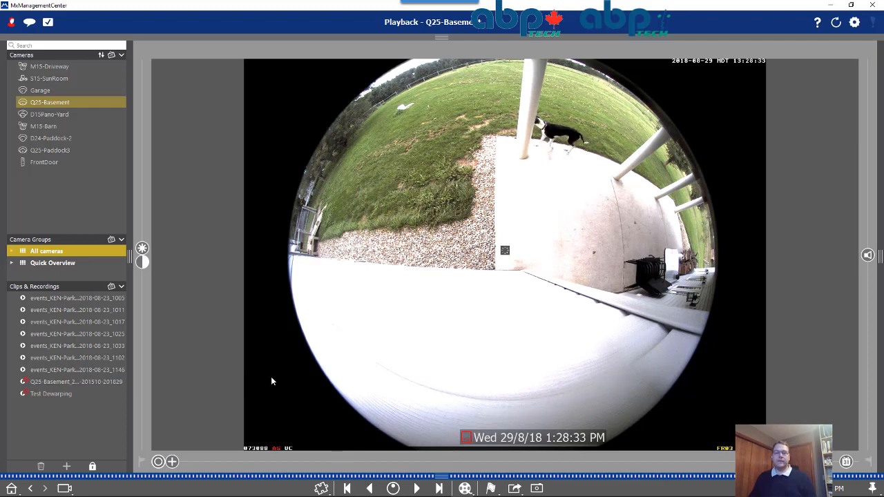
left_click(142, 463)
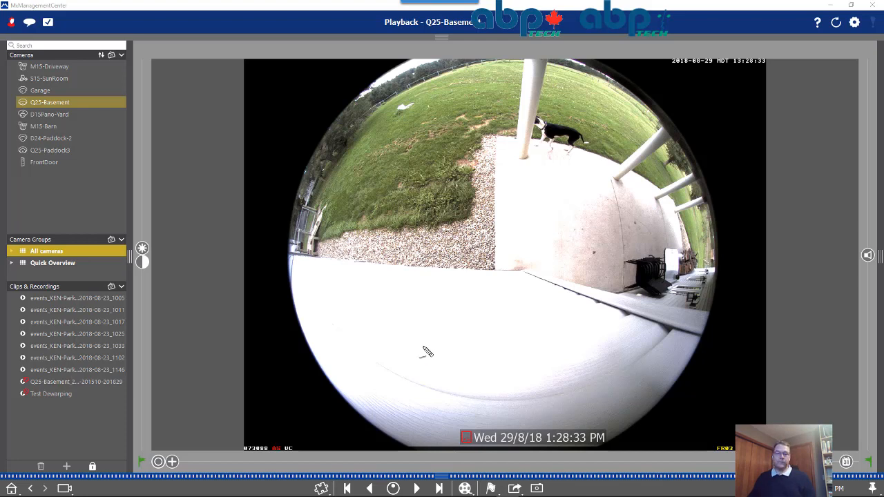
mouse_move(176, 436)
left_mouse_down()
mouse_move(138, 442)
mouse_move(133, 475)
left_mouse_up()
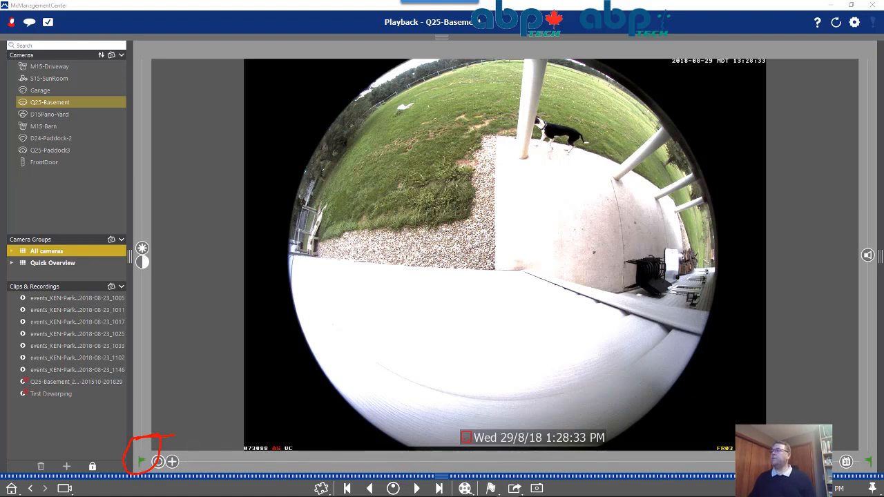
key("Escape")
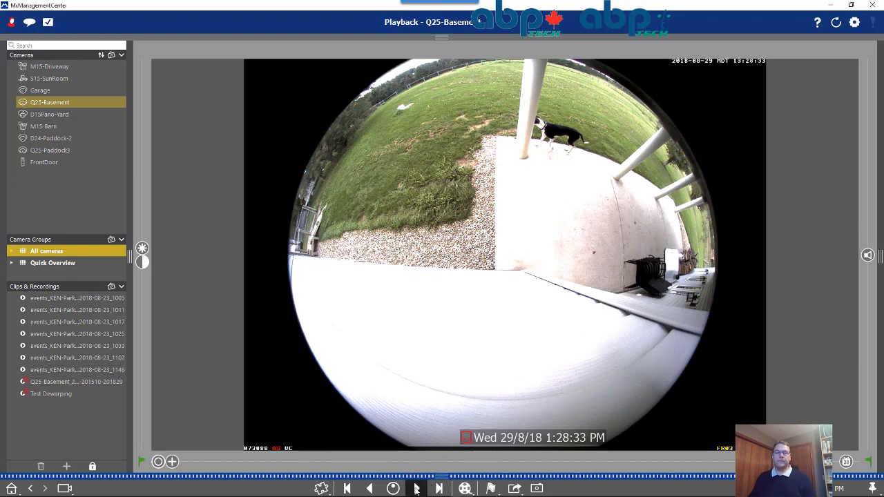
- Play the event forward to 1:28:39 PM and mark that moment as the export end
left_click(416, 488)
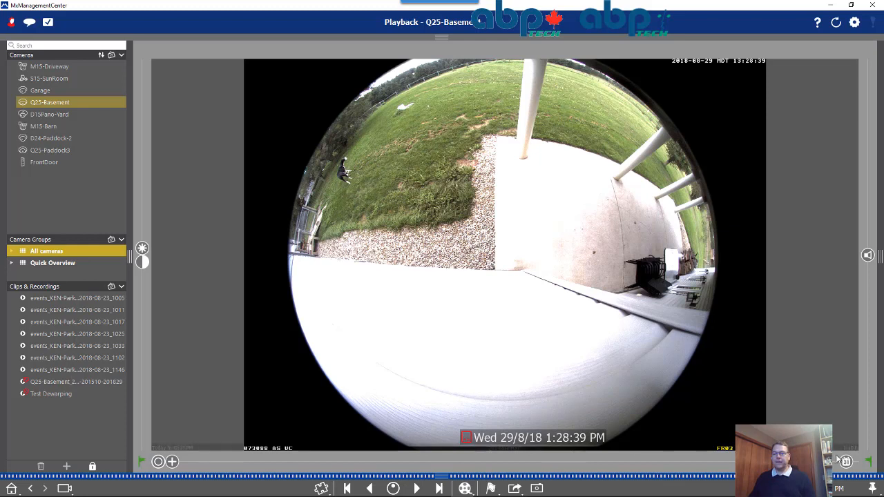
left_click(869, 461)
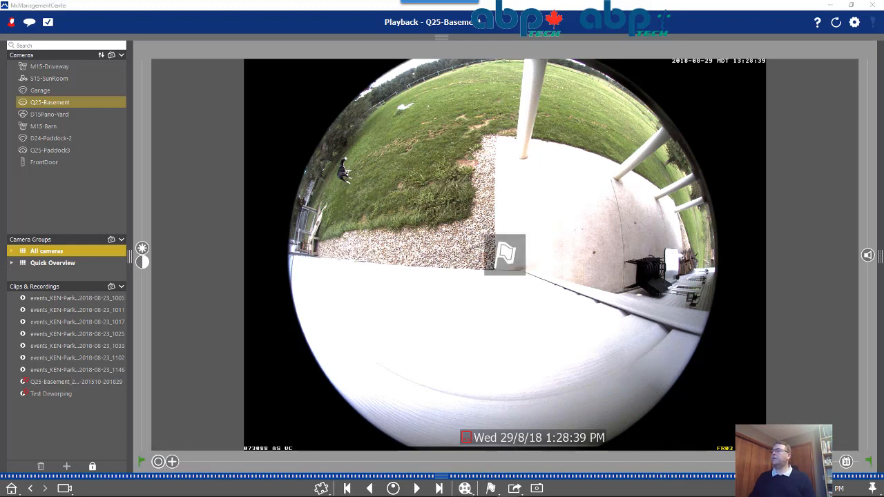
left_click_drag(870, 441, 879, 476)
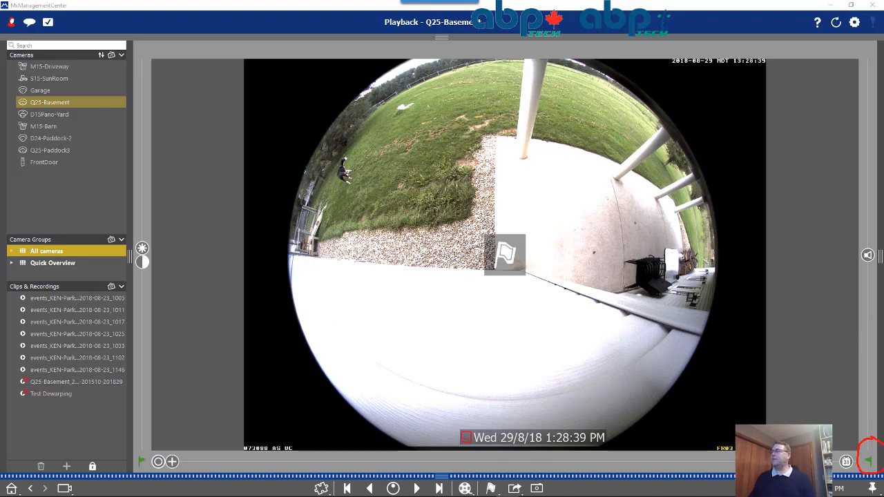
key("Escape")
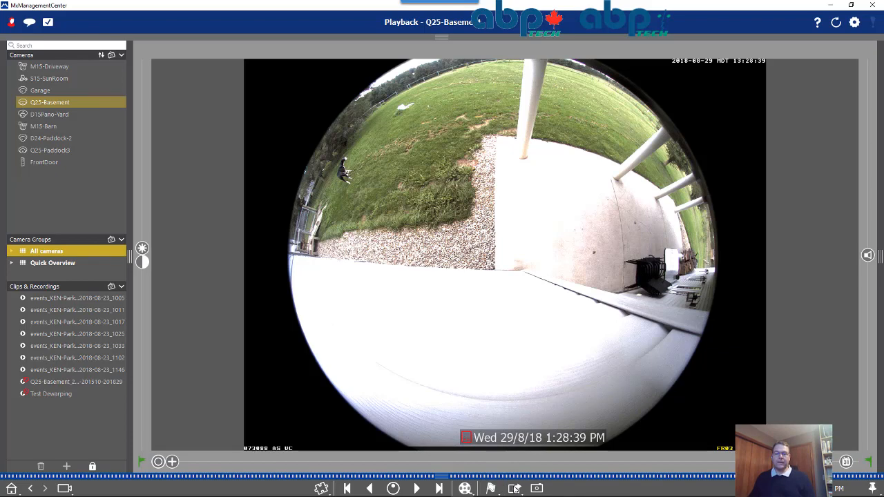
- Export the marked range in MOBOTIX format to the Desktop as "Demo Dewarping AVI Export" and check the export progress
left_click(515, 488)
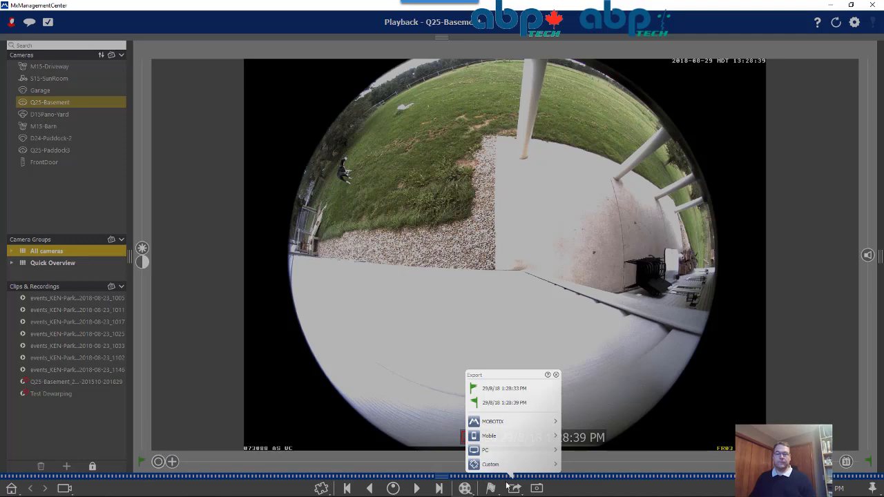
left_click(476, 424)
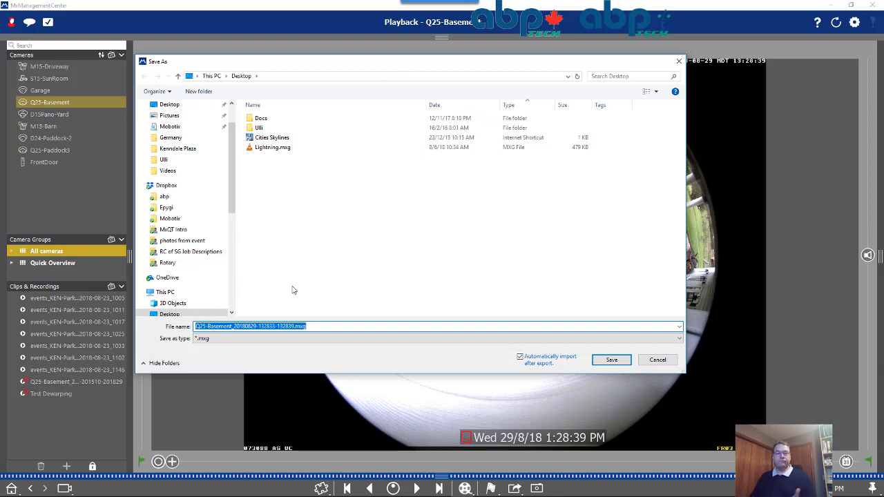
type("Dem")
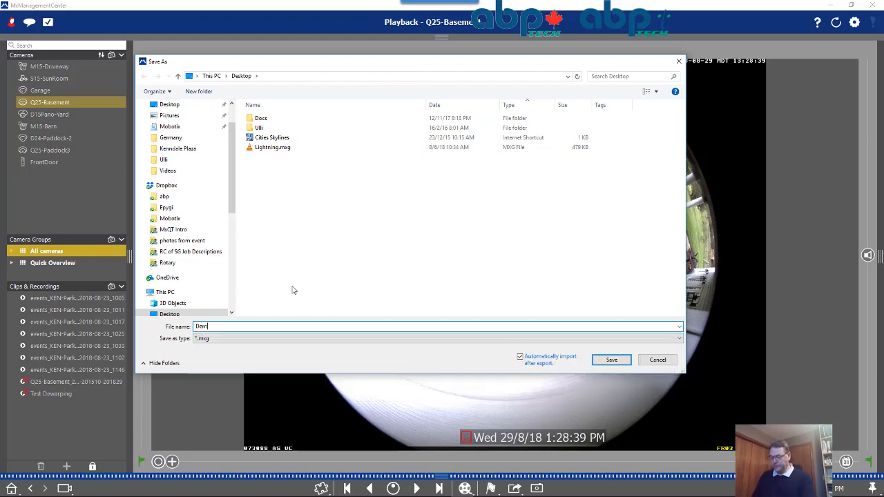
type("o Dewarping AVI Export")
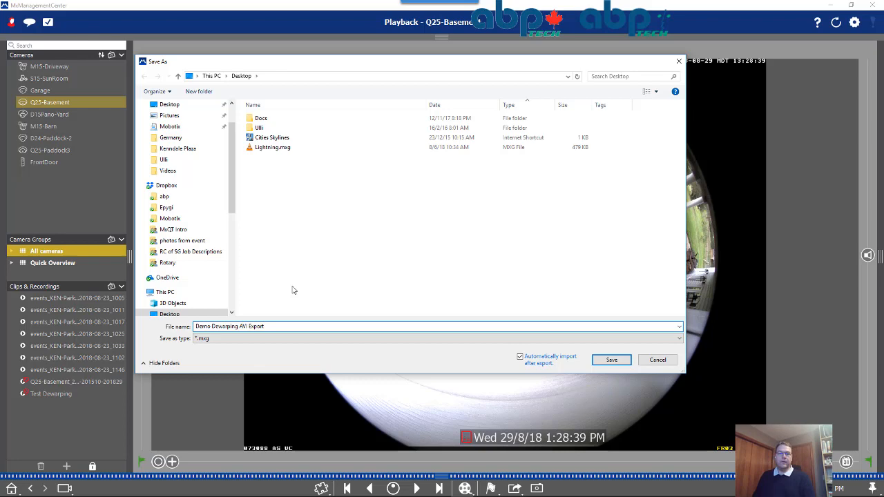
key("Return")
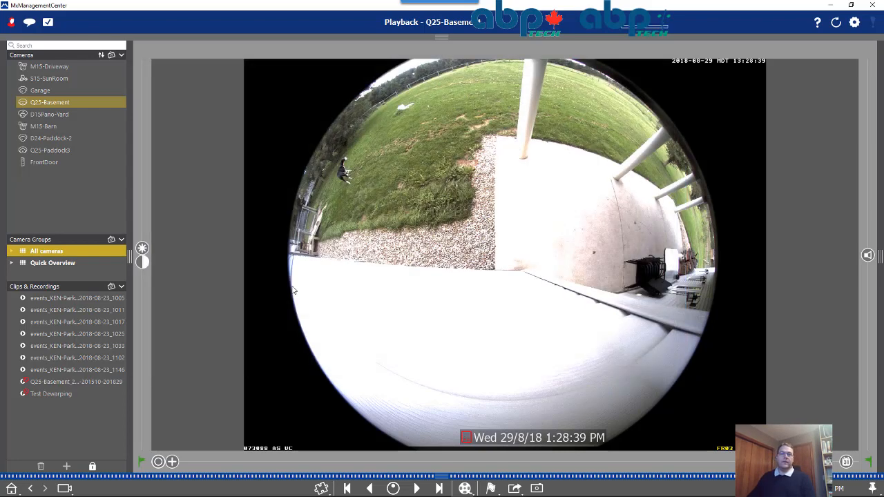
left_click(644, 28)
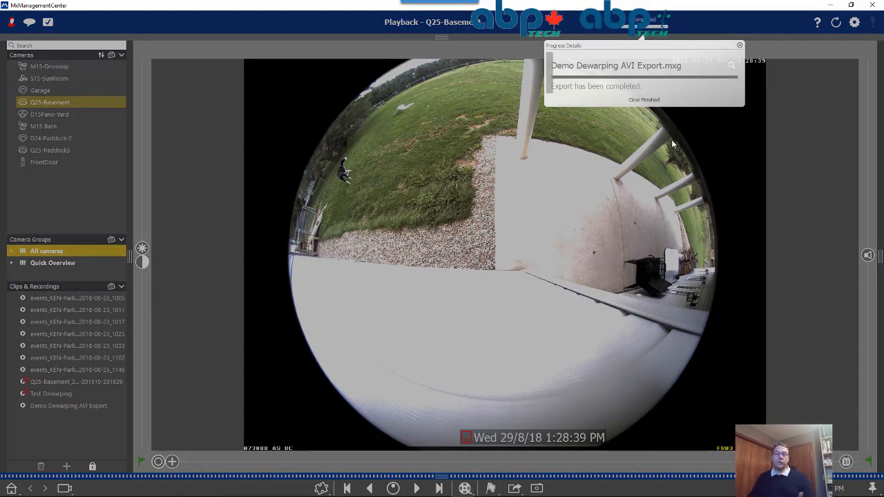
left_click(781, 111)
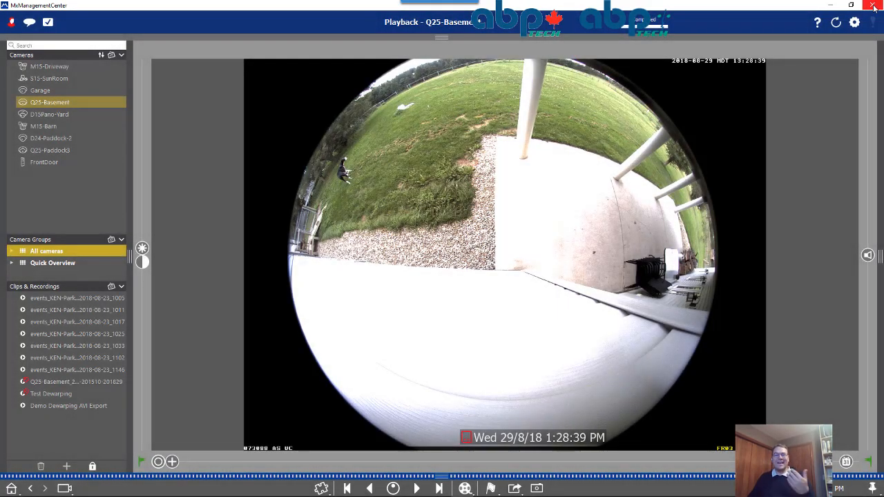
- Close MxManagementCenter, switch to MxControlCenter and insert the MxPEG clip "Demo Dewarping AVI Export.mxg" into the list of video sources
left_click(874, 8)
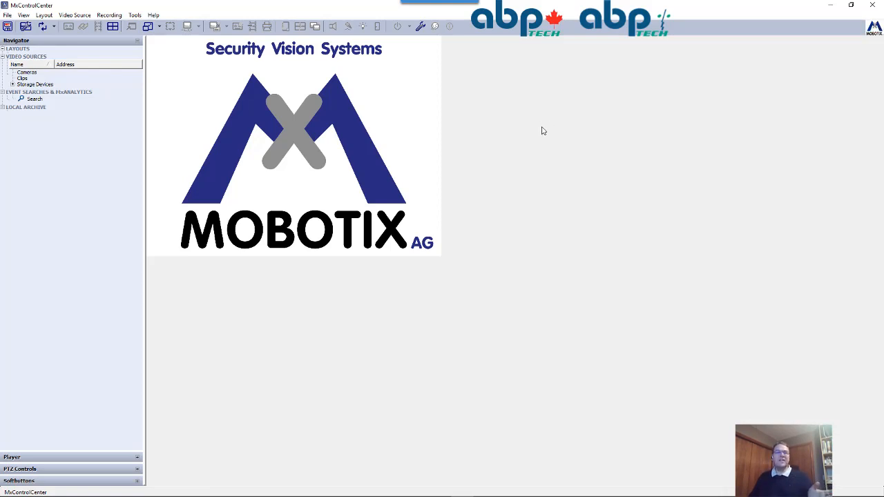
left_click(71, 14)
left_click(86, 24)
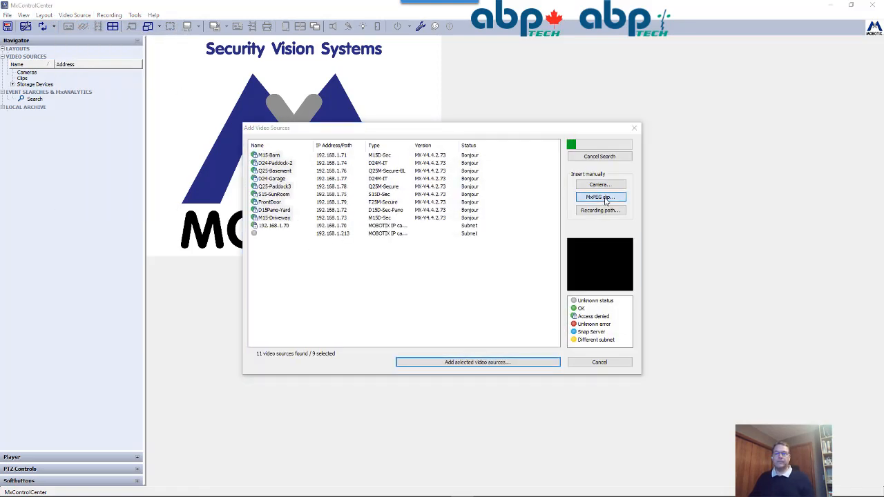
left_click(605, 197)
left_click(462, 224)
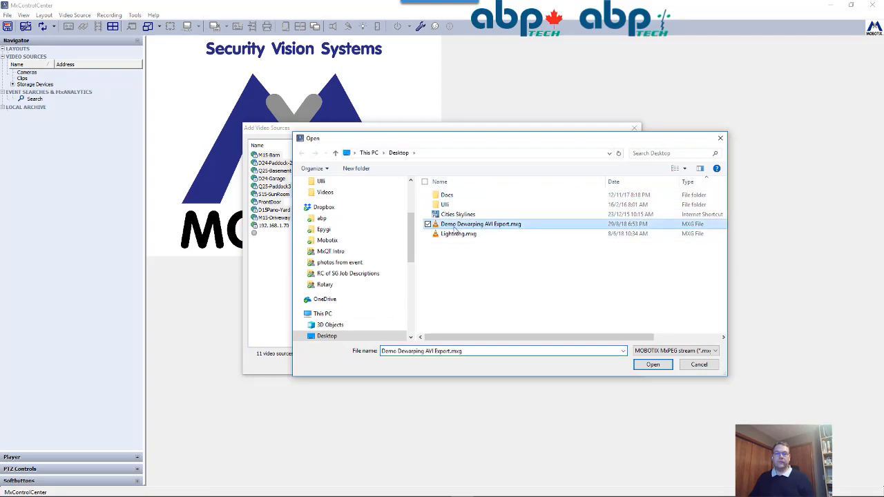
left_click(650, 366)
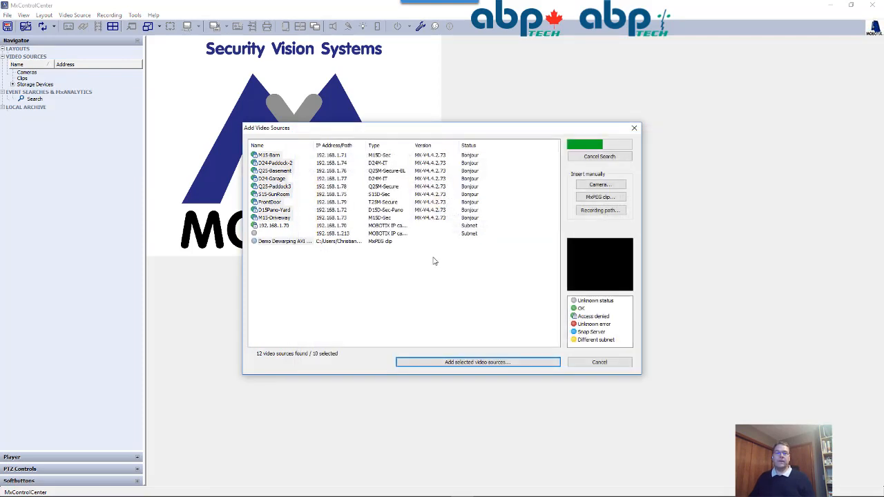
- Add the selected clip to the system with a new grid layout named "Demo"
left_click(478, 363)
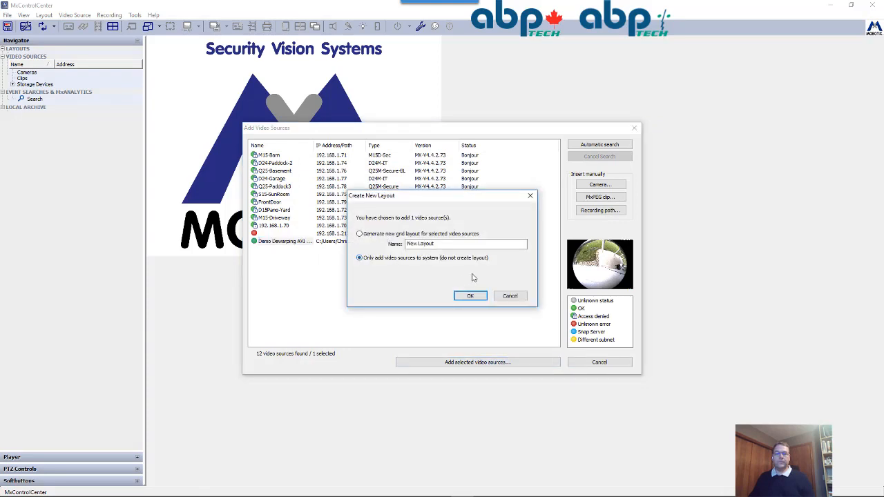
left_click(442, 234)
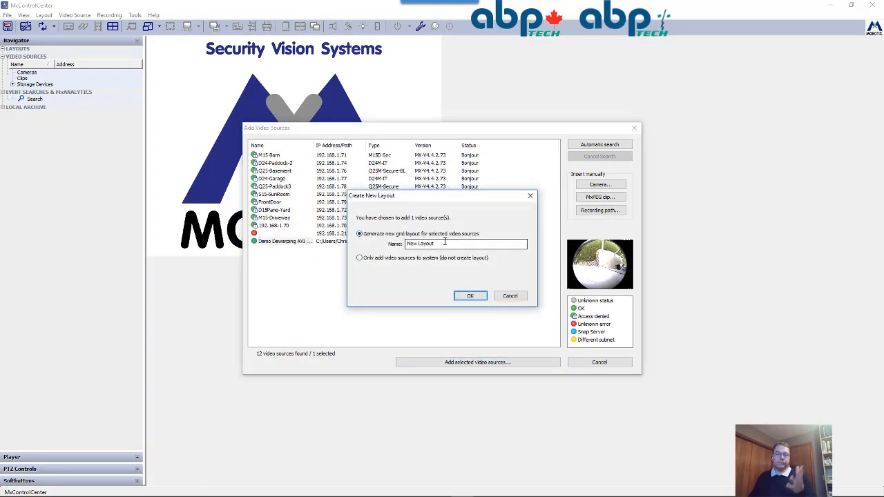
left_click_drag(443, 244, 394, 252)
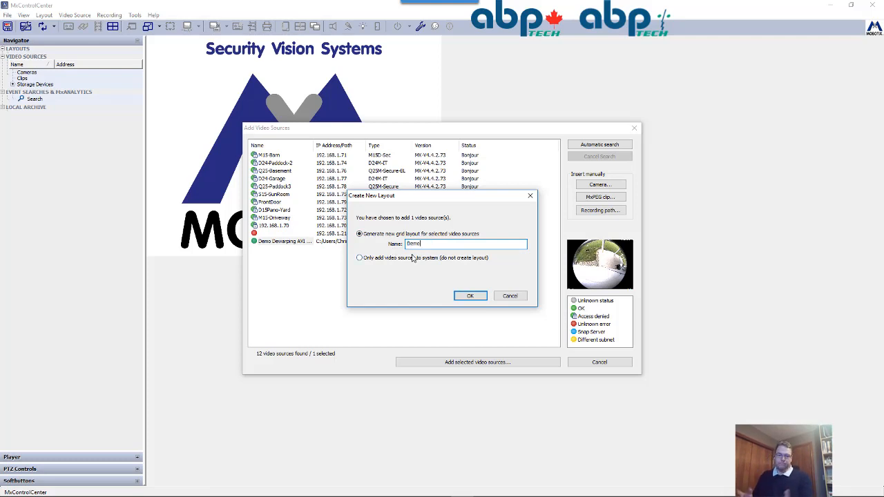
left_click(469, 296)
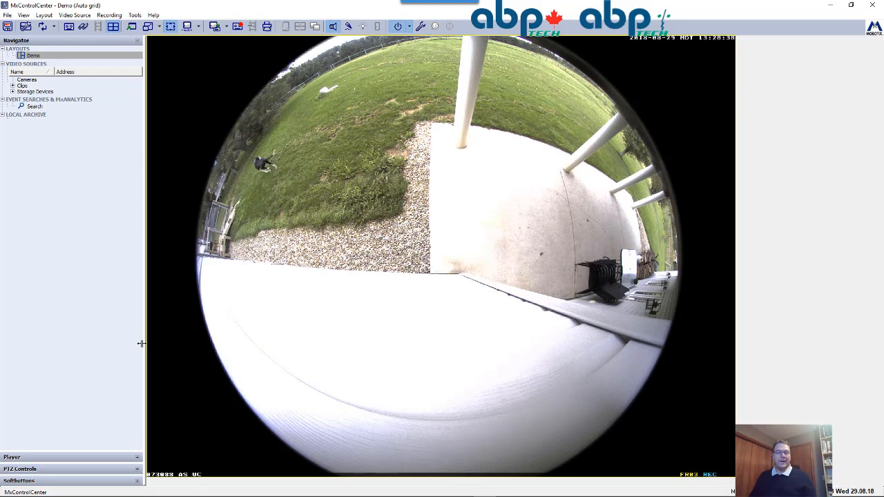
- Expand the Player and PTZ Controls sections and enlarge the Player area to show all its controls
left_click(138, 458)
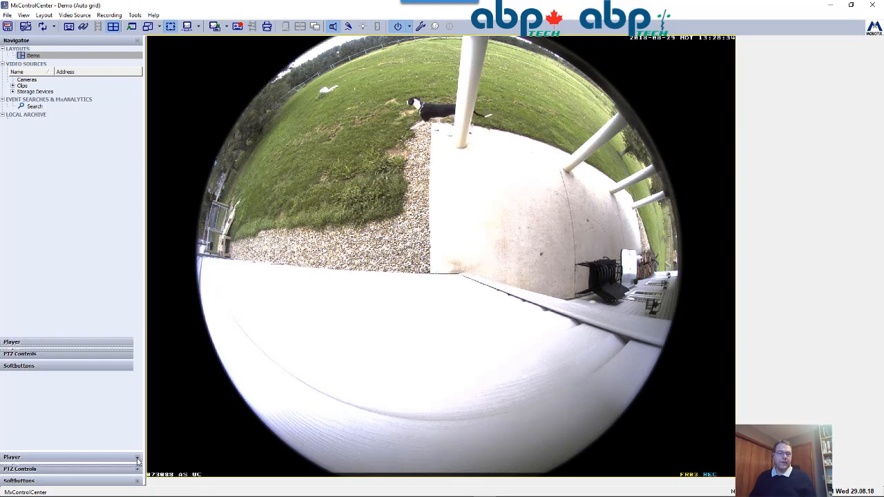
left_click(139, 470)
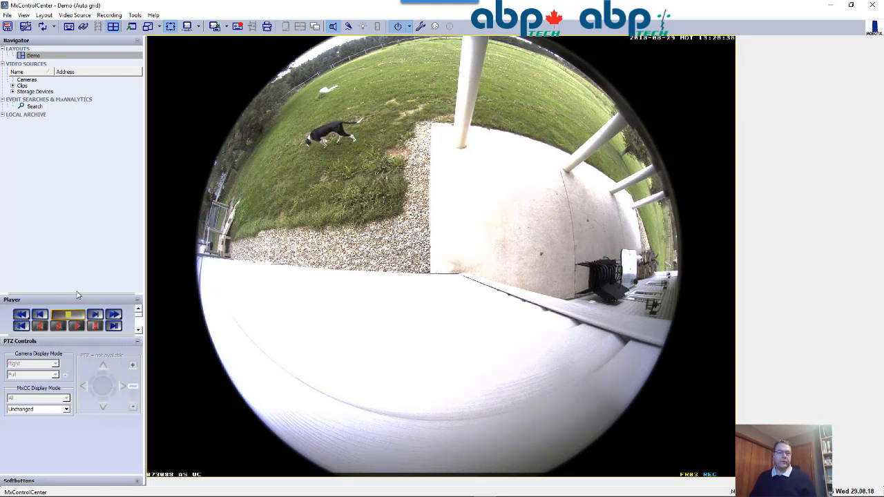
left_click(78, 299)
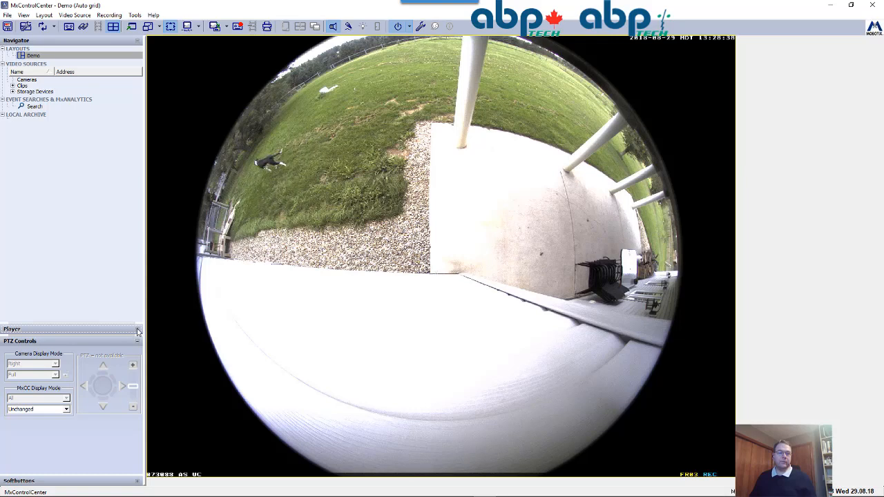
left_click(116, 326)
left_click_drag(98, 294, 96, 227)
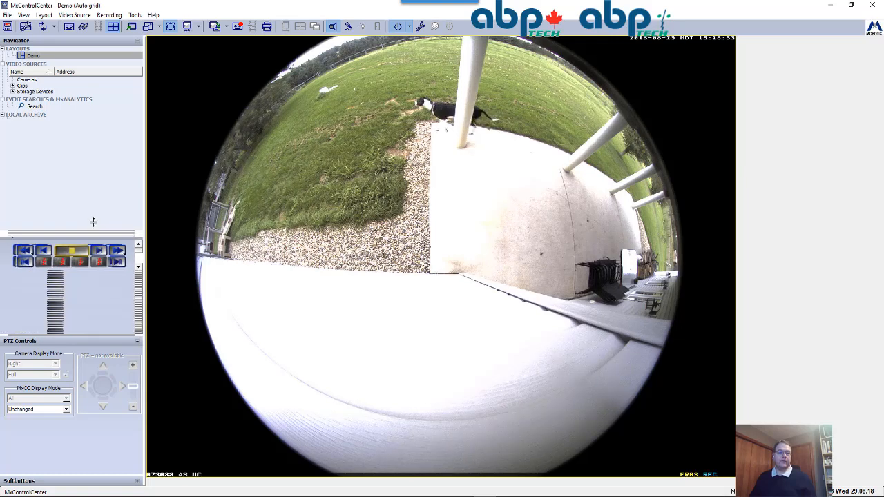
- Set the clip's MxCC display mode to Corrected, adjust the viewing direction and zoom in on the yard
left_click(42, 409)
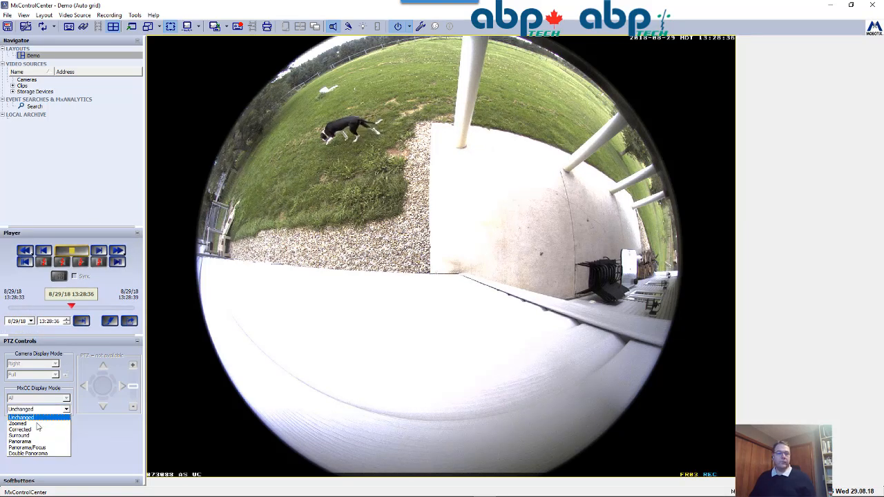
left_click(31, 422)
mouse_move(105, 385)
left_mouse_down()
mouse_move(107, 376)
mouse_move(105, 384)
left_mouse_up()
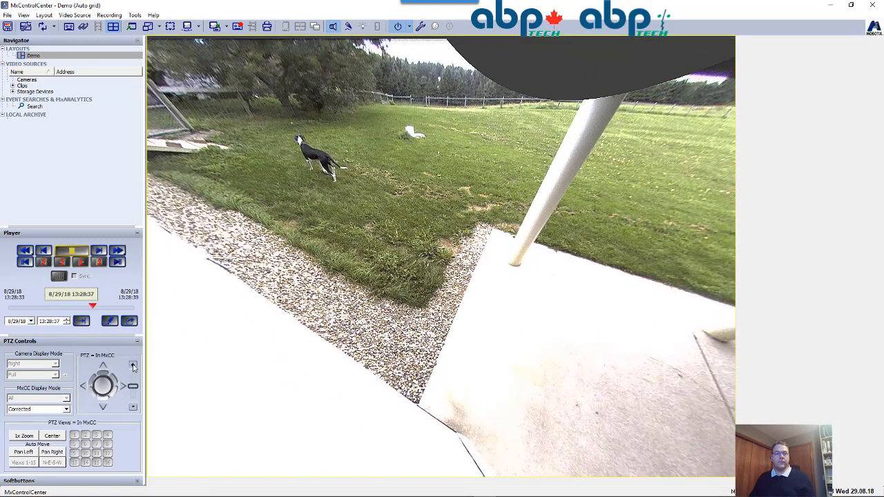
left_click(133, 365)
left_click(133, 365)
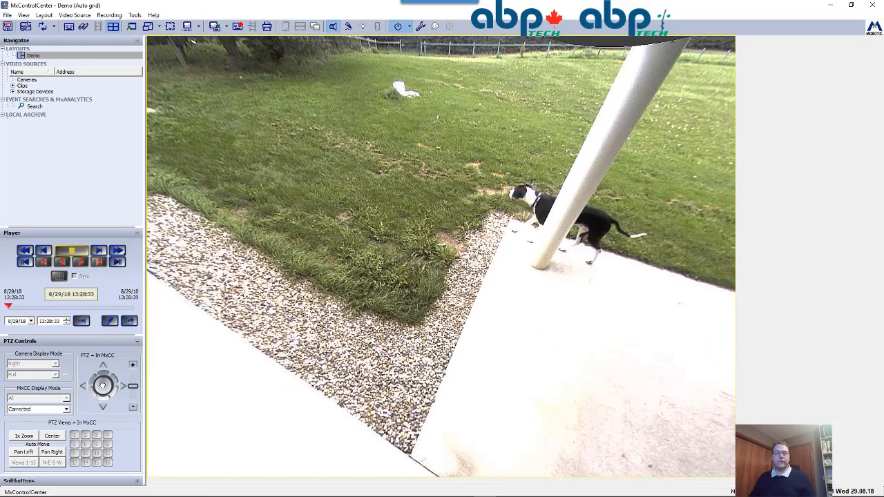
- Tilt the corrected view up toward the tree line and add the clip's full time range, marked from start to end, to the export list
left_click_drag(108, 377, 101, 382)
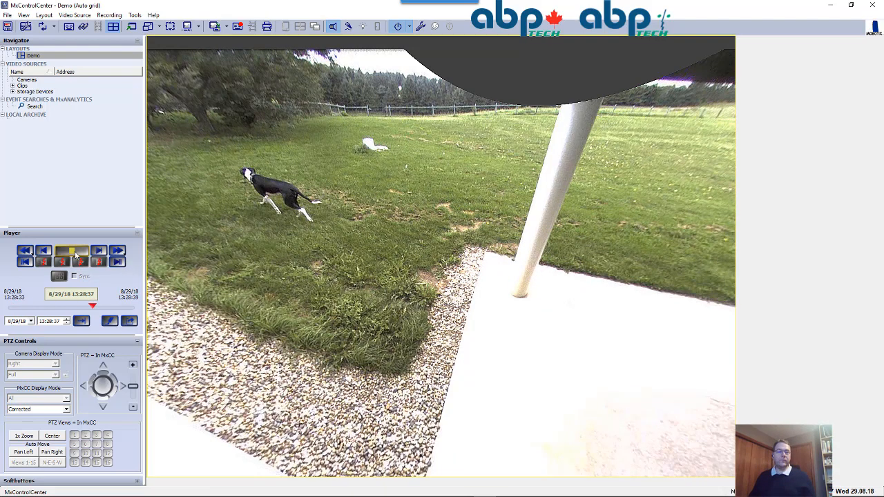
left_click(45, 262)
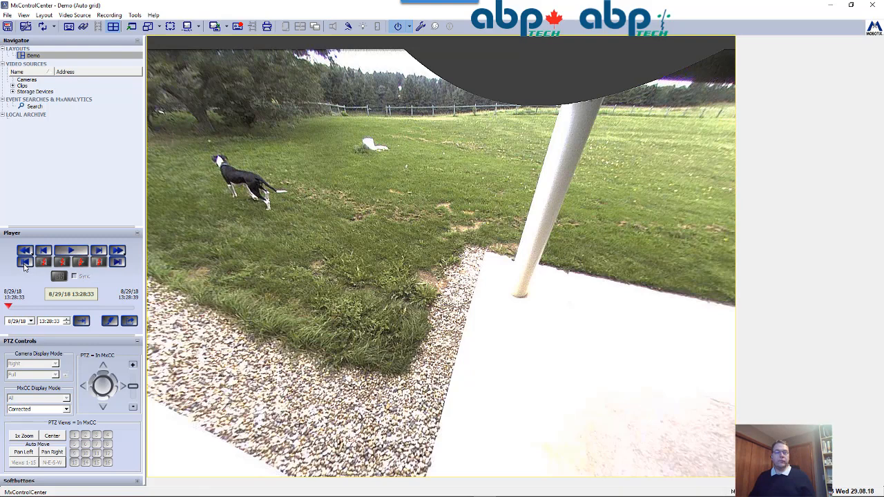
left_click(118, 263)
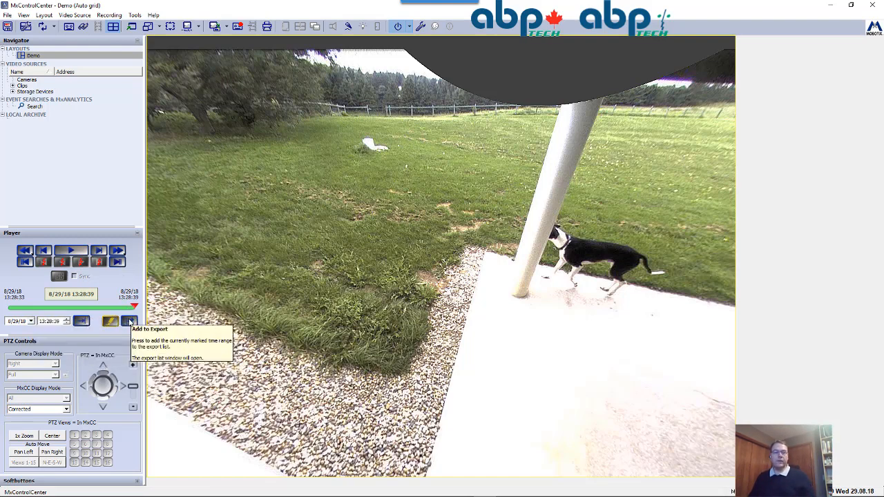
left_click(130, 322)
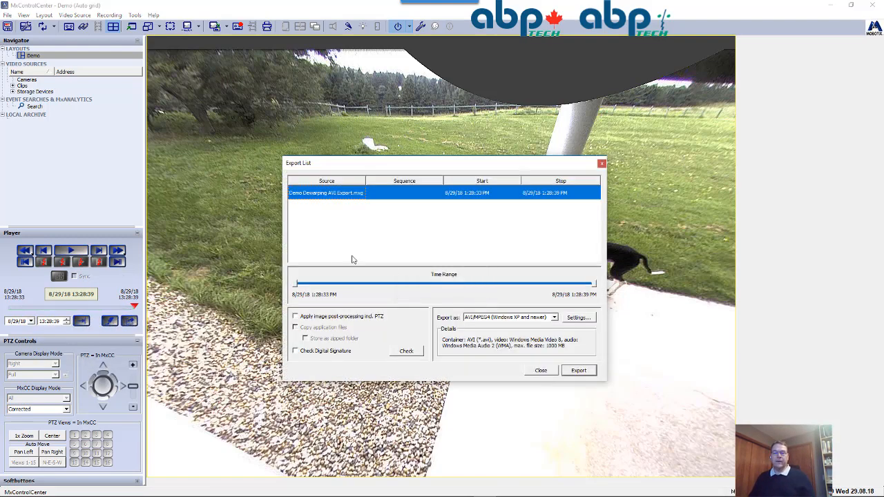
- Choose AVI/MPEG4 (Windows XP and newer) as the export format and set a fixed resolution of XGA (1024x768)
left_click(552, 318)
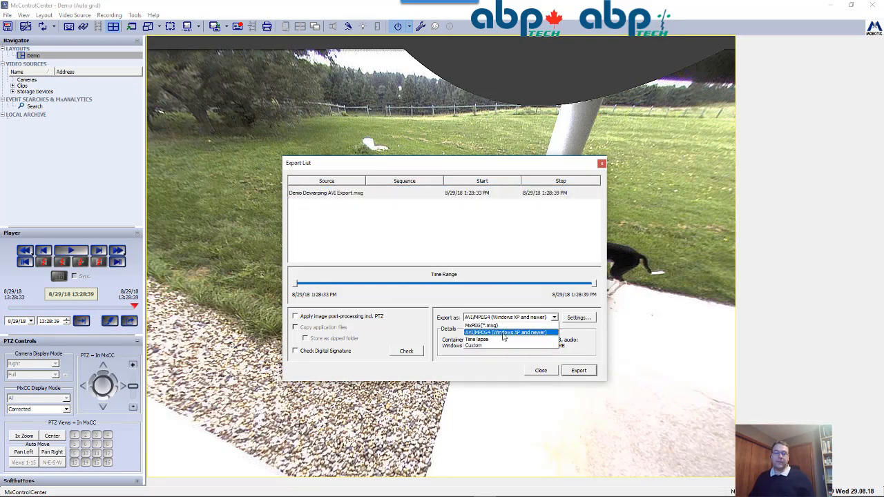
left_click(504, 334)
left_click(579, 317)
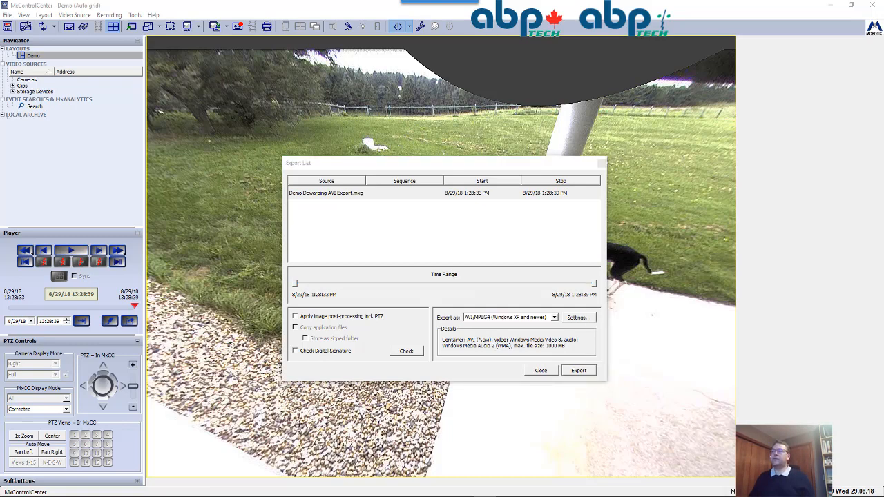
left_click_drag(718, 131, 729, 164)
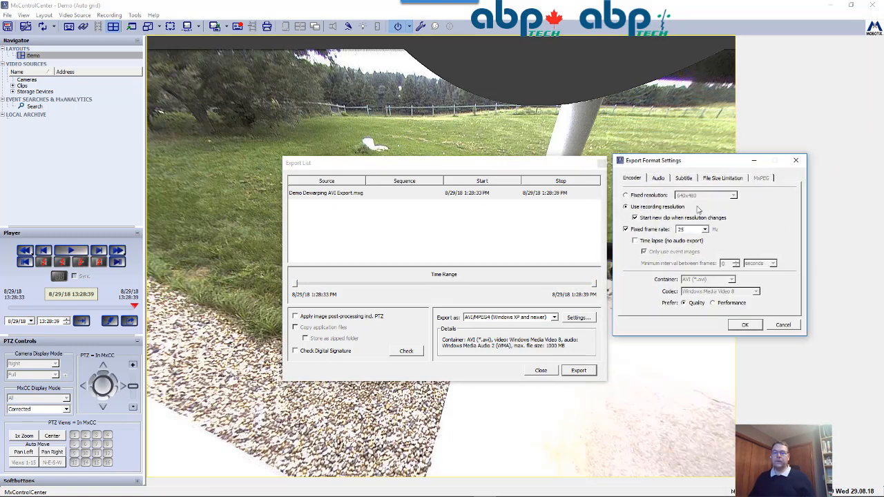
left_click(652, 197)
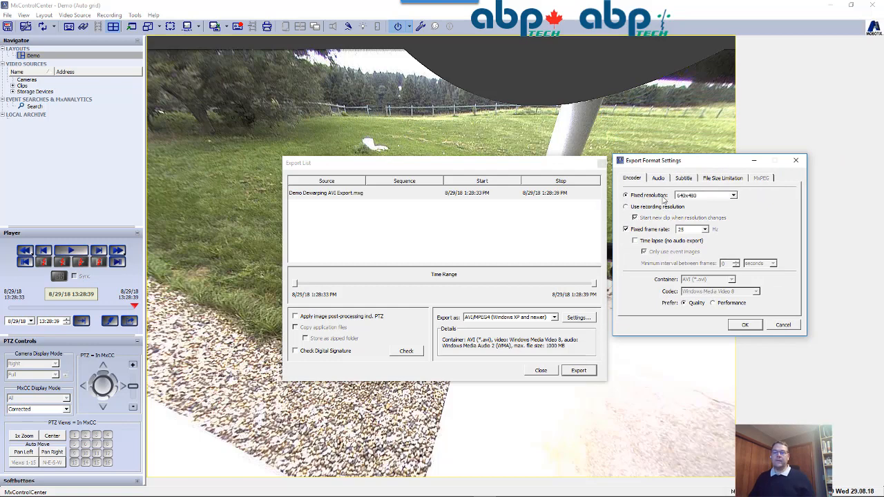
left_click(735, 197)
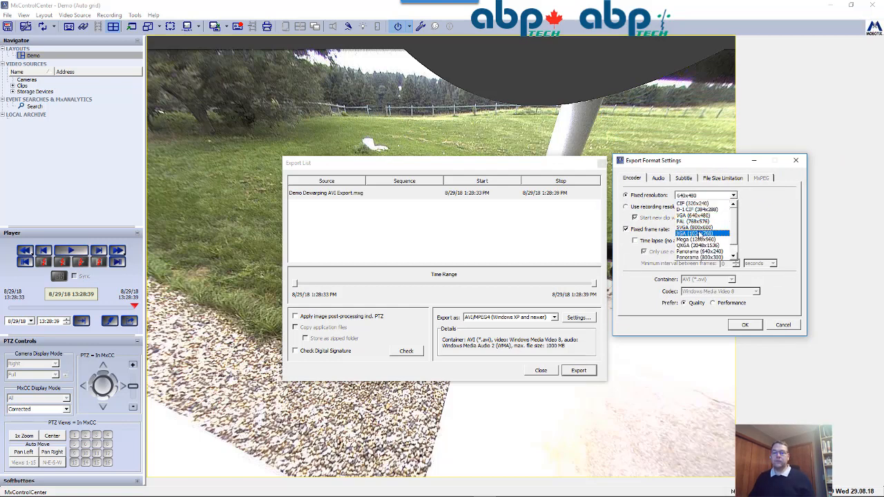
left_click(703, 232)
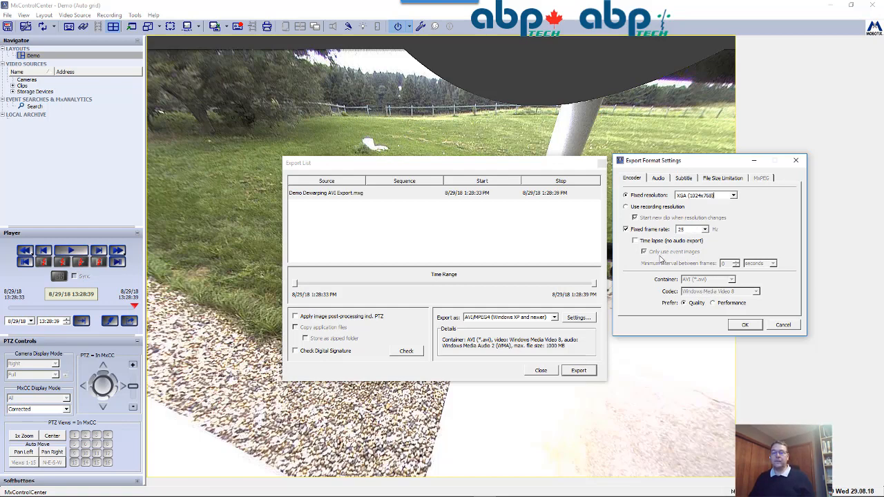
- Check the audio and file size limitation options, turn off Generate Overlay for the subtitles and accept the export format settings
left_click(660, 178)
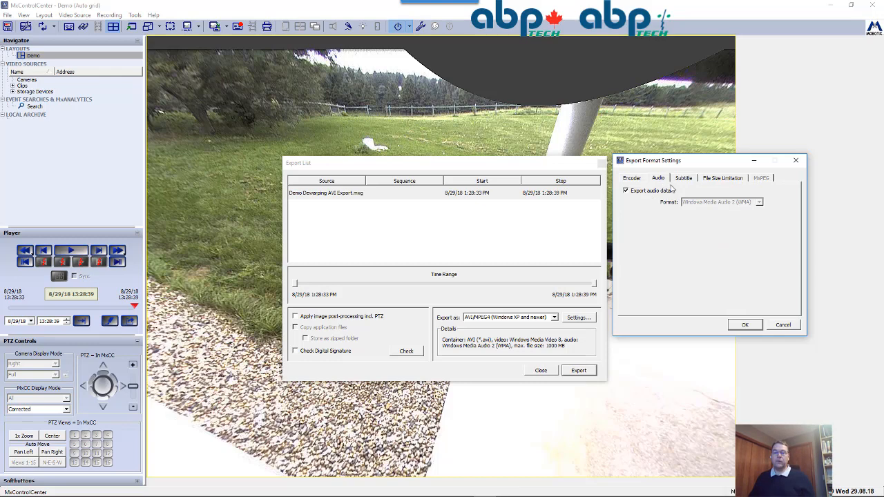
left_click(684, 178)
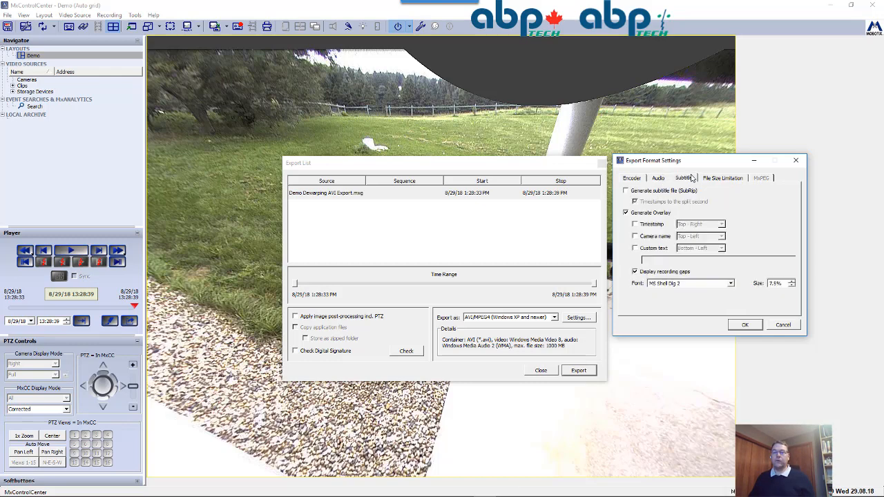
left_click(641, 216)
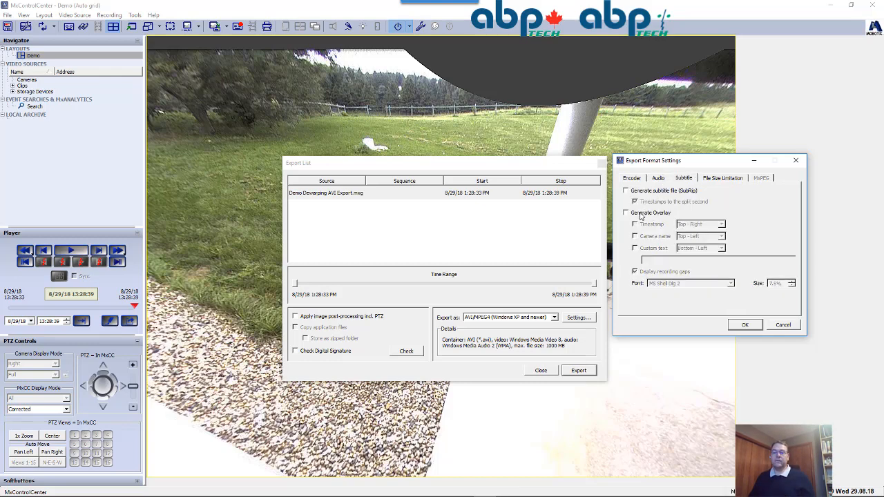
left_click(723, 178)
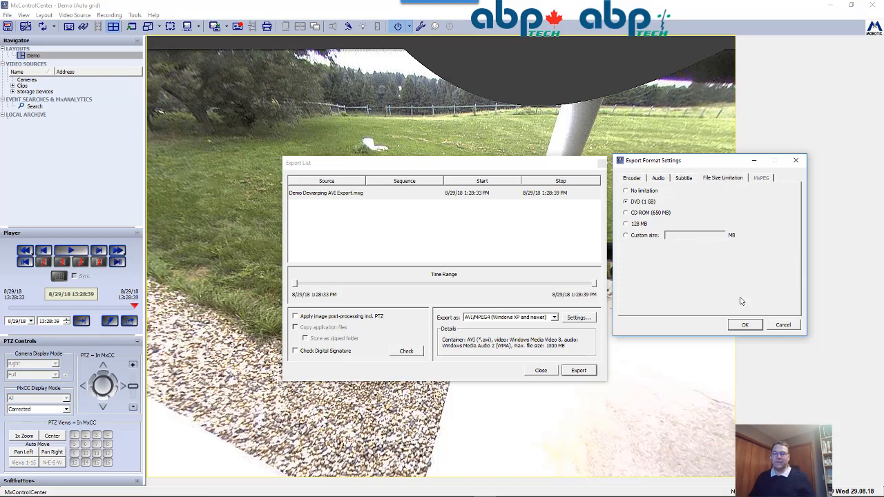
left_click(745, 325)
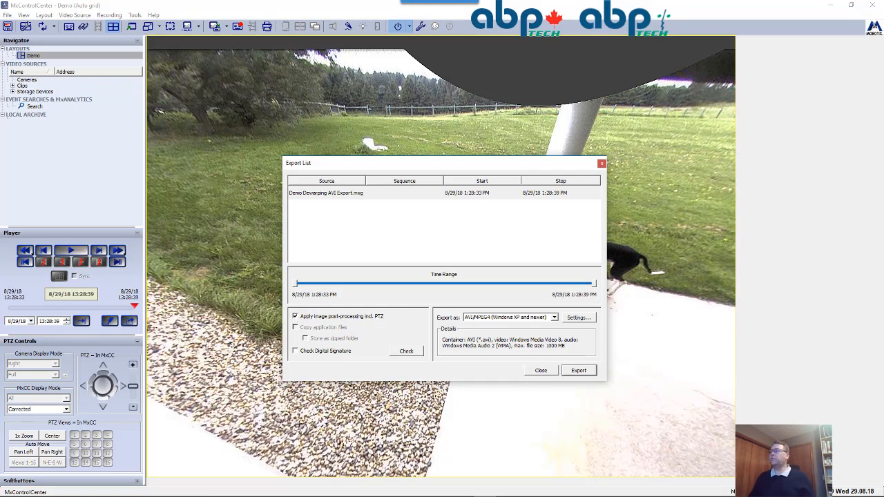
- Export the clip with Apply image post-processing incl. PTZ enabled, saving it to the Desktop as "Demo Dewarping AVI Export.avi"
left_click(579, 371)
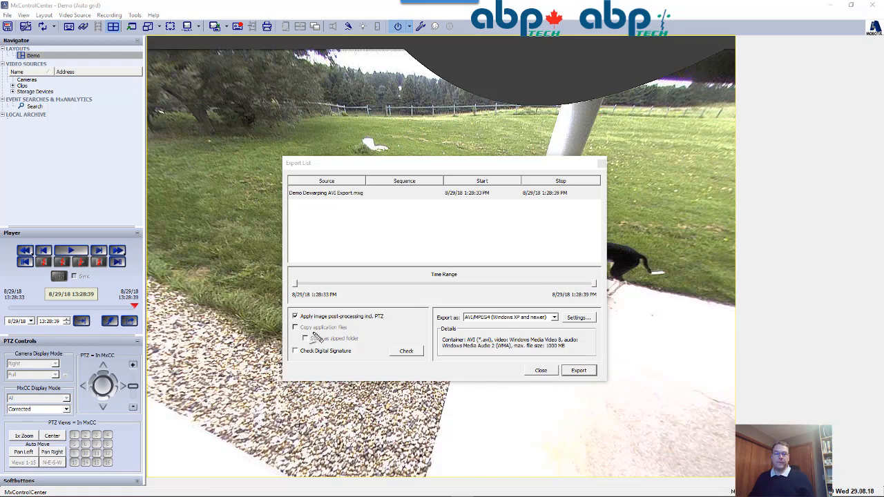
mouse_move(291, 324)
left_mouse_down()
mouse_move(353, 323)
mouse_move(305, 306)
left_mouse_up()
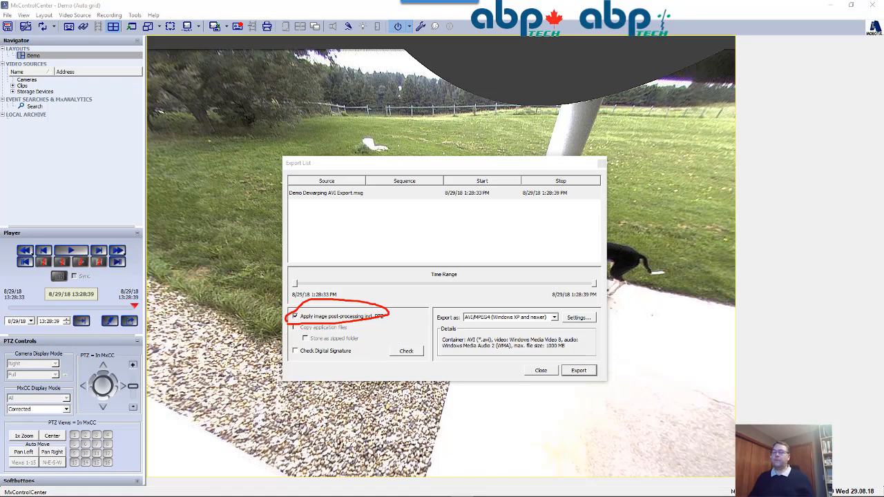
key("Escape")
left_click(584, 371)
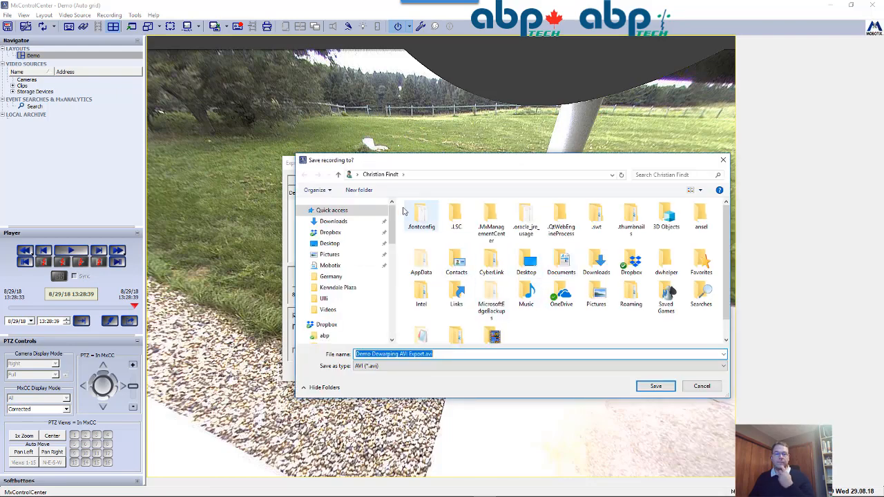
left_click(331, 243)
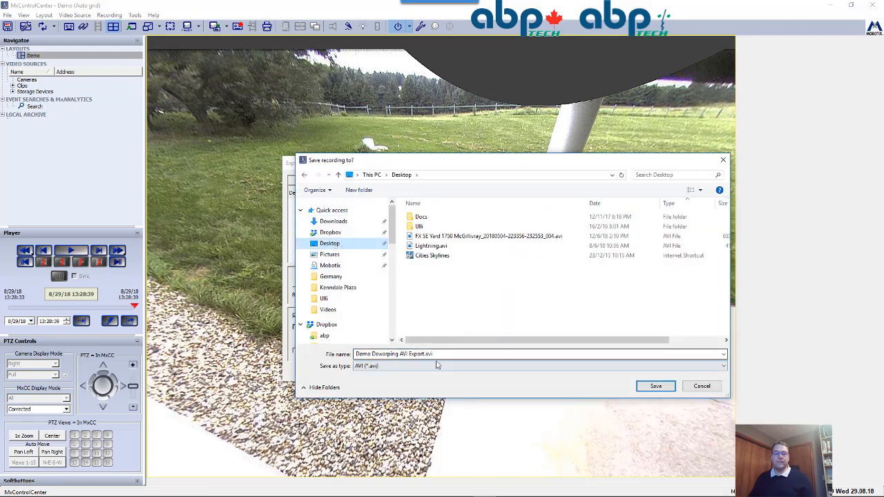
left_click(655, 386)
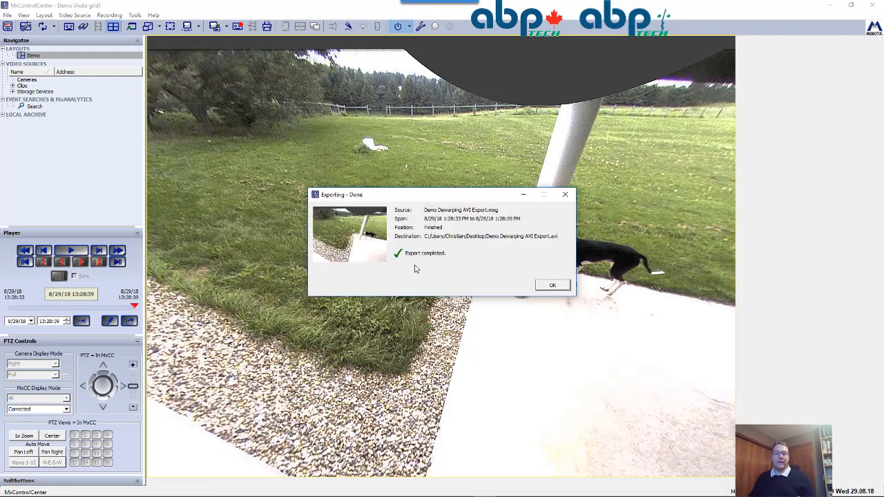
left_click(551, 285)
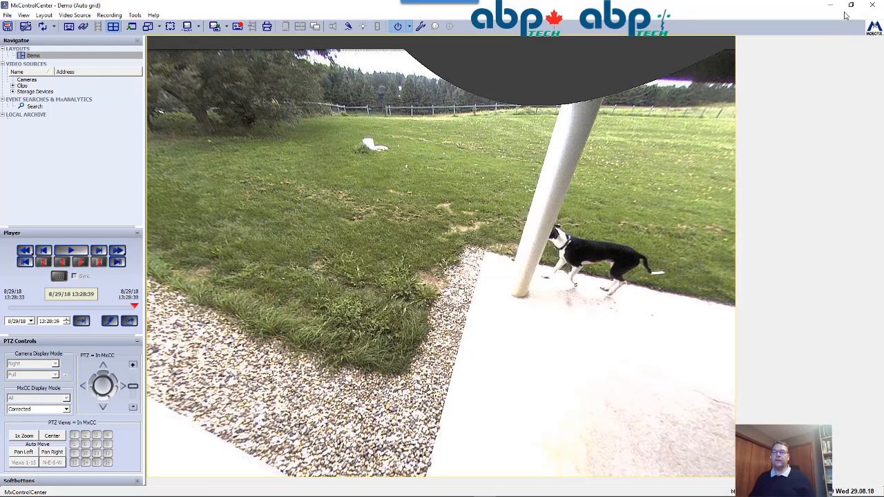
- Close MxControlCenter without saving the configuration
left_click(870, 5)
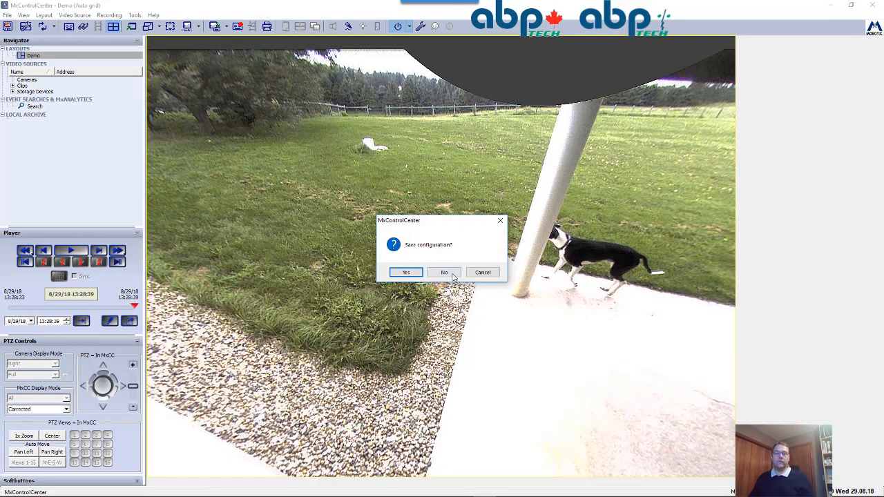
left_click(452, 274)
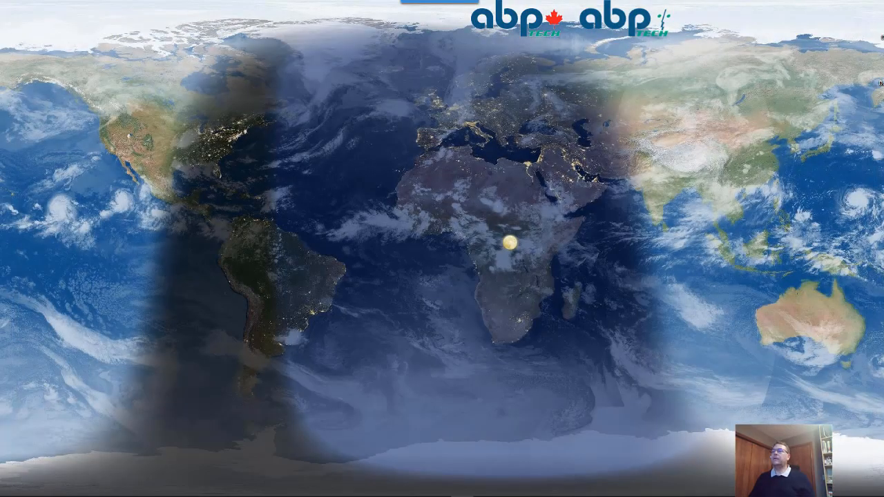
- Bring the exported AVI file's icon into view on the desktop, open the video and replay it to check the dewarped picture
left_click_drag(883, 71, 635, 101)
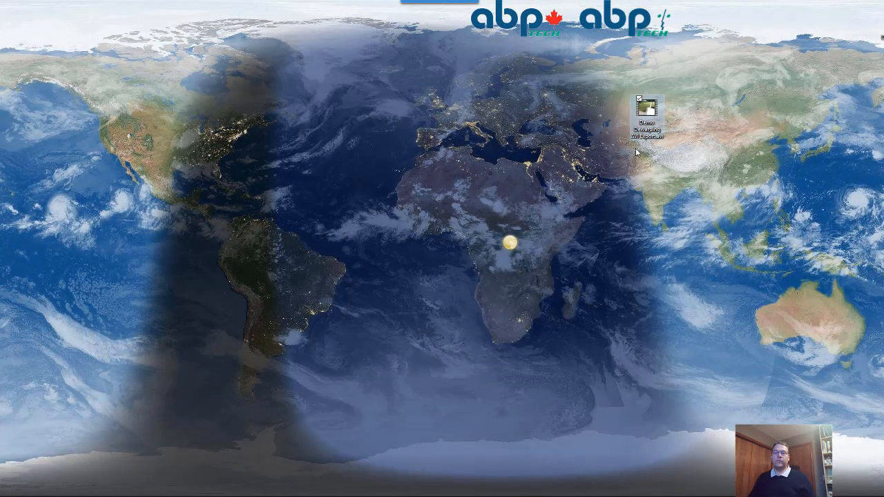
double_click(644, 121)
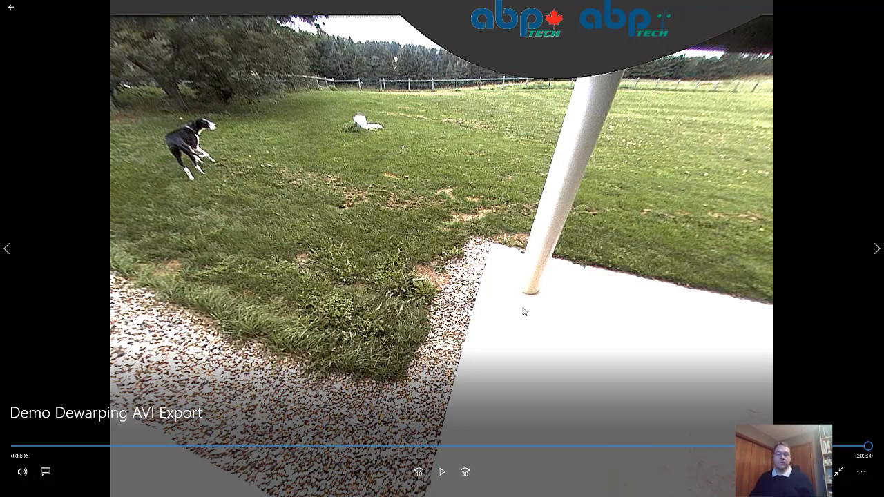
left_click(441, 473)
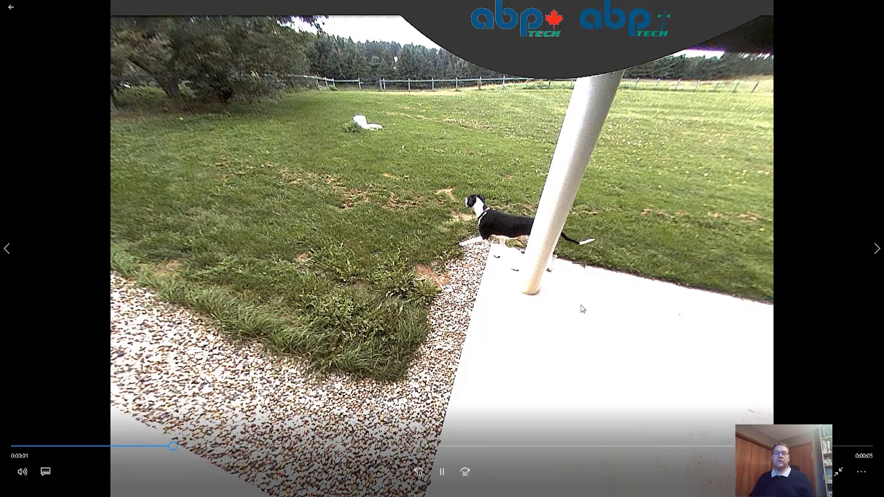